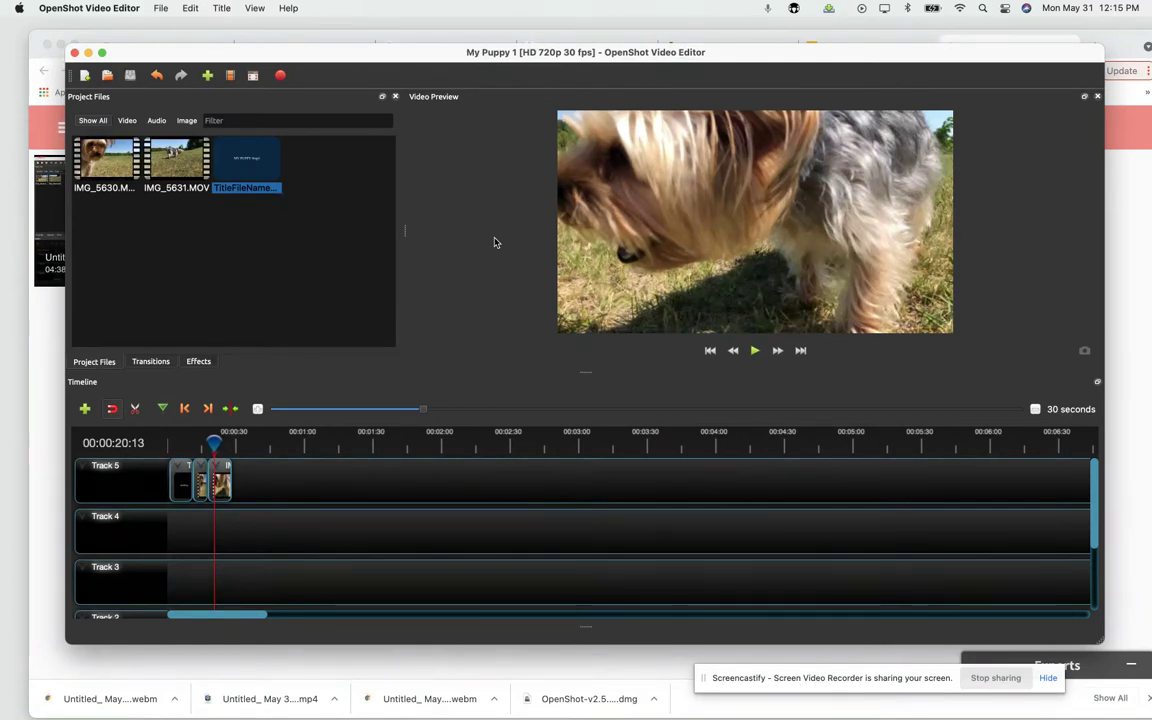
- Play the title clip on Track 5 from about the five-second mark, stopping the preview after about two seconds
{"action": "mouse_move", "coordinate": [200, 443]}
{"action": "left_mouse_down"}
{"action": "mouse_move", "coordinate": [179, 443]}
{"action": "mouse_move", "coordinate": [221, 446]}
{"action": "mouse_move", "coordinate": [178, 444]}
{"action": "left_mouse_up"}
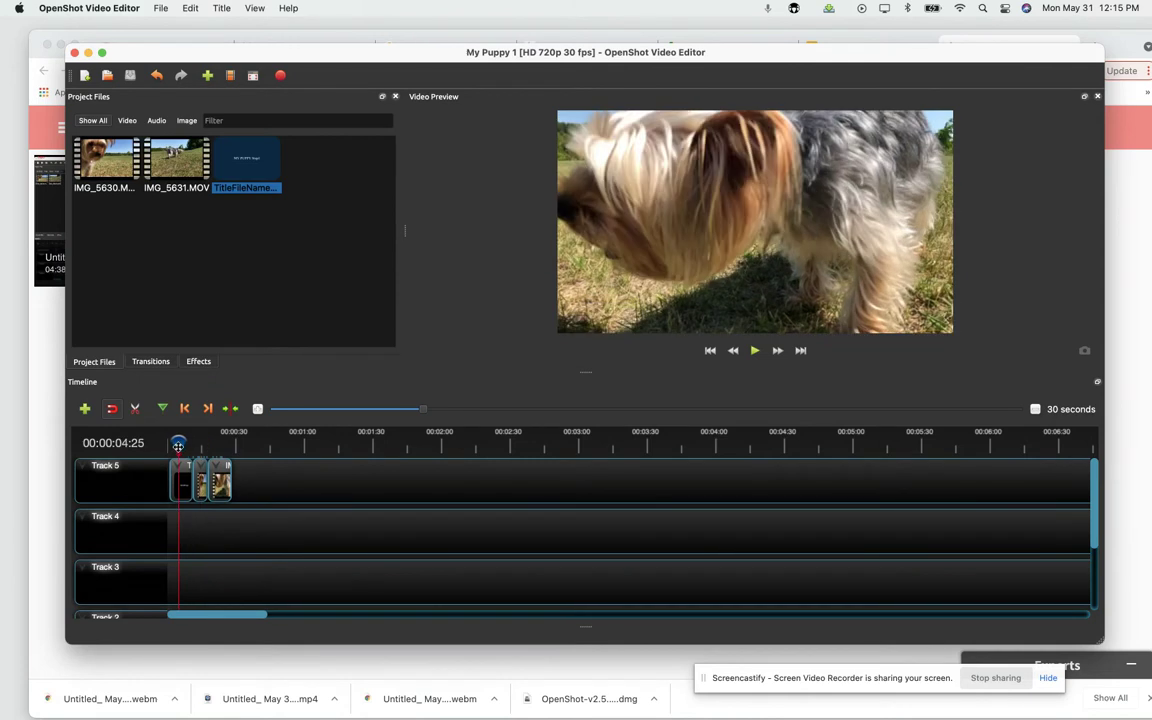
{"action": "left_click", "coordinate": [755, 351]}
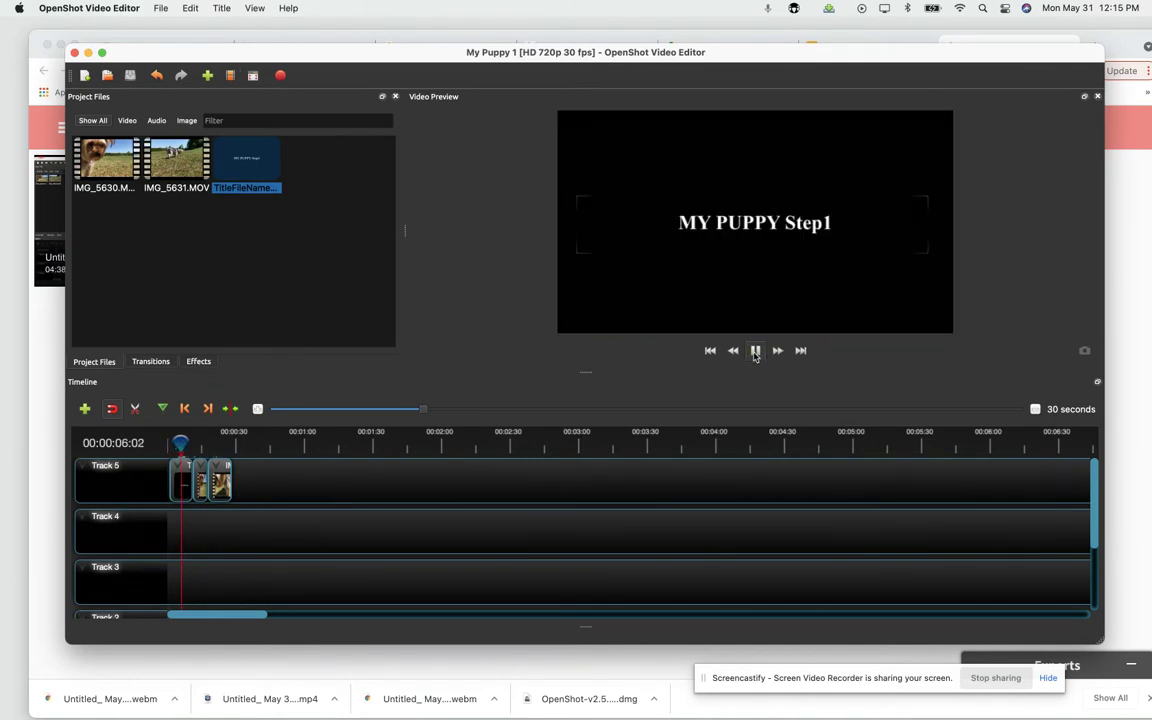
{"action": "left_click", "coordinate": [755, 351]}
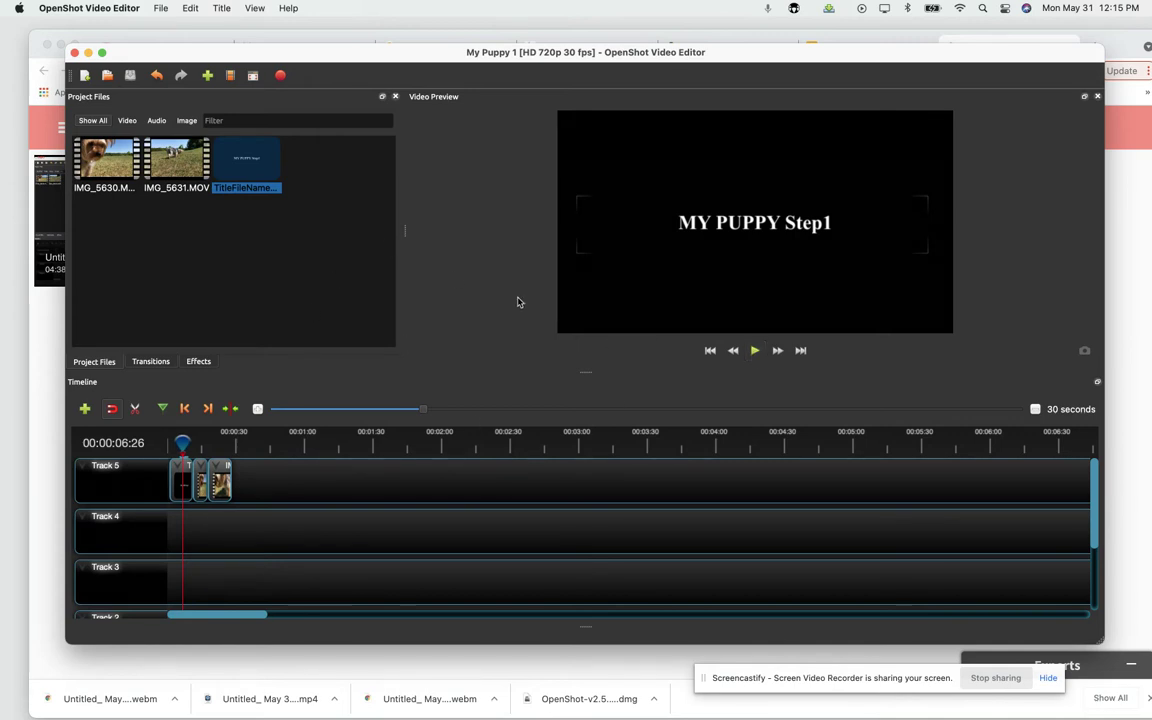
- Save a copy of the project to the Desktop under the name My Puppy 2
{"action": "left_click", "coordinate": [160, 8]}
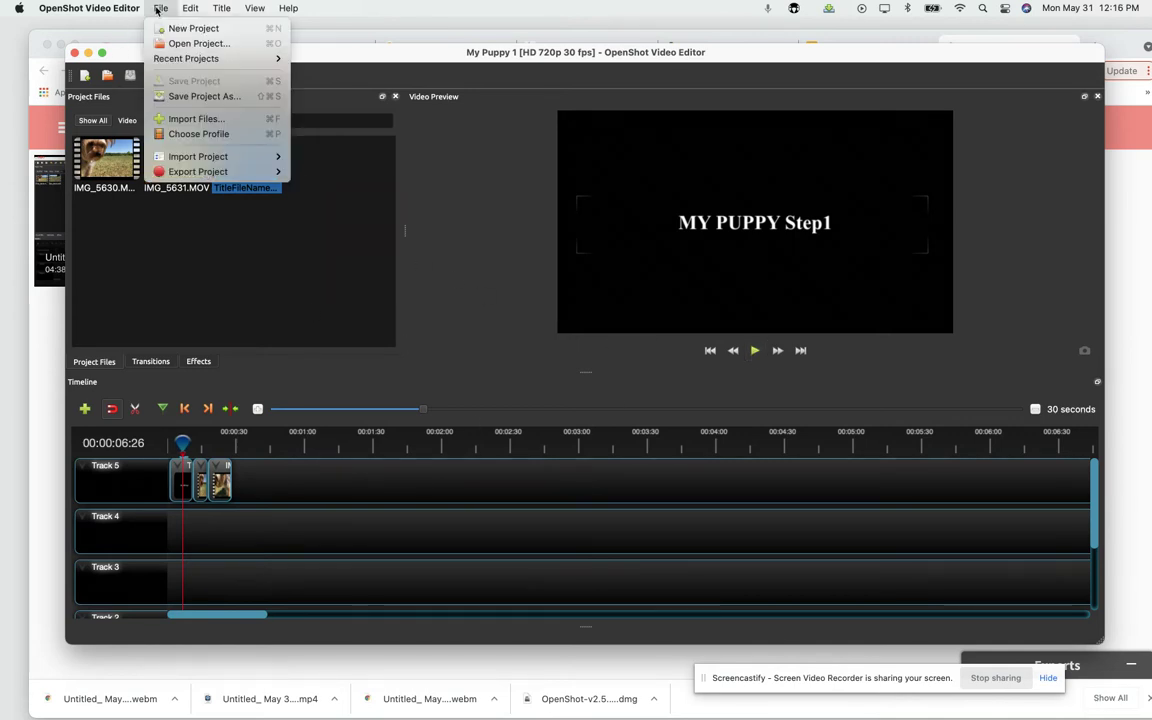
{"action": "left_click", "coordinate": [181, 97]}
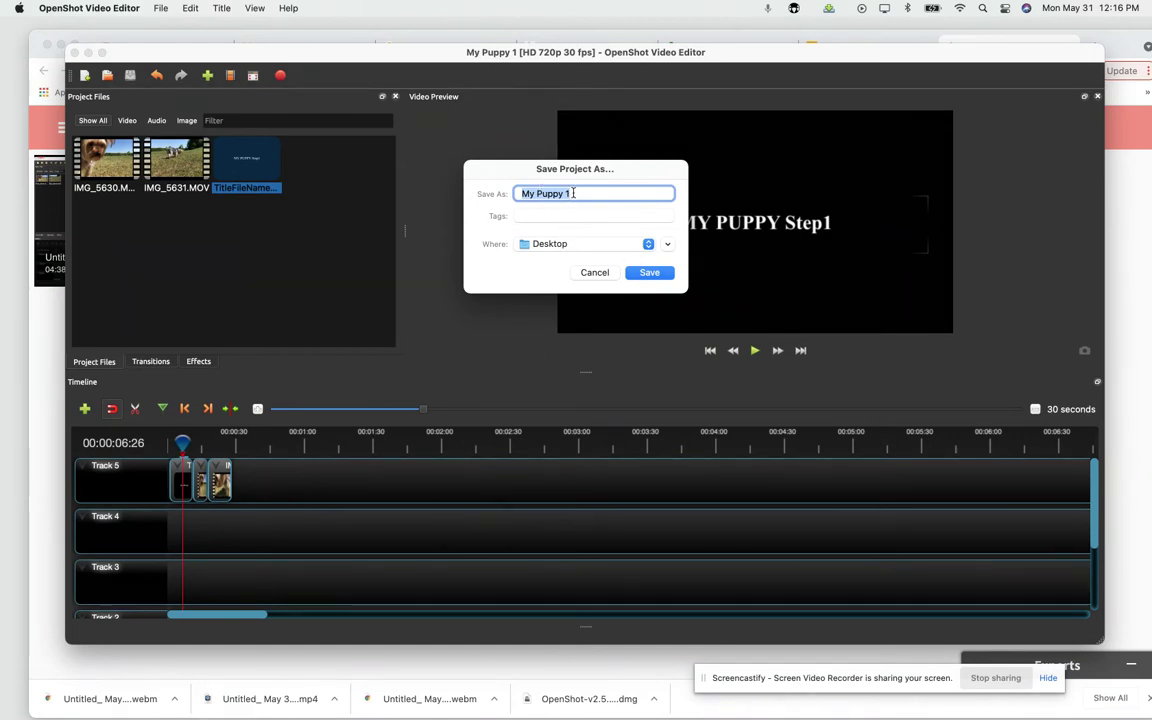
{"action": "left_click", "coordinate": [646, 243]}
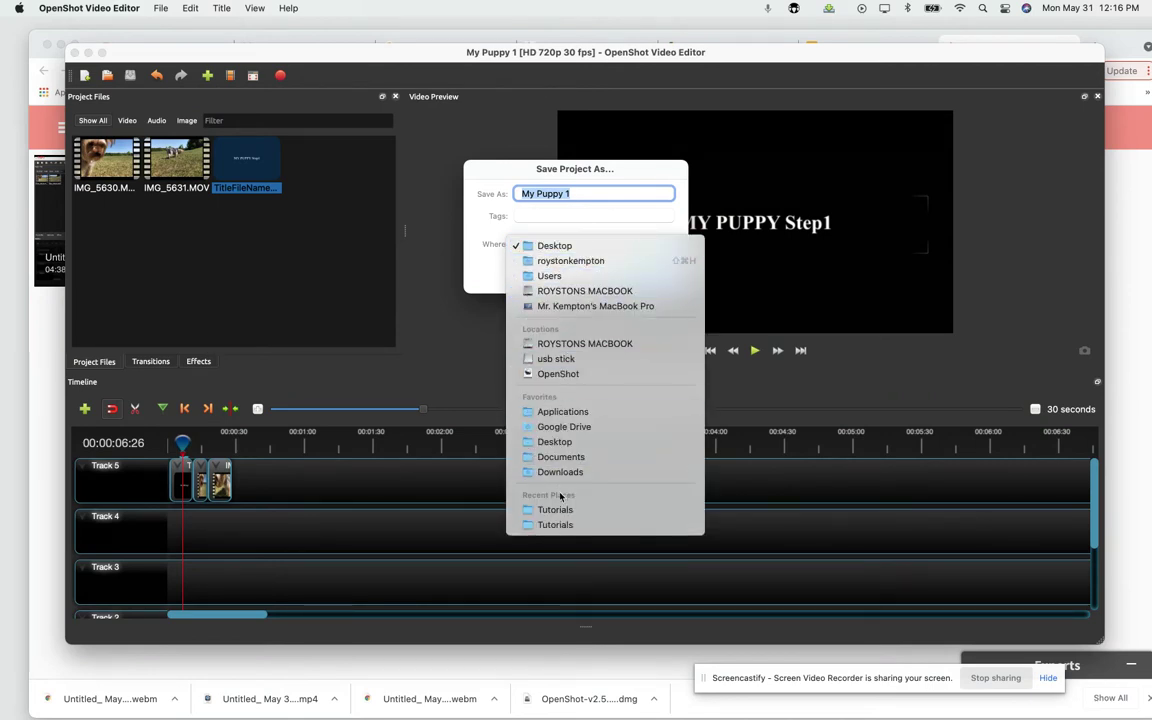
{"action": "left_click", "coordinate": [555, 441]}
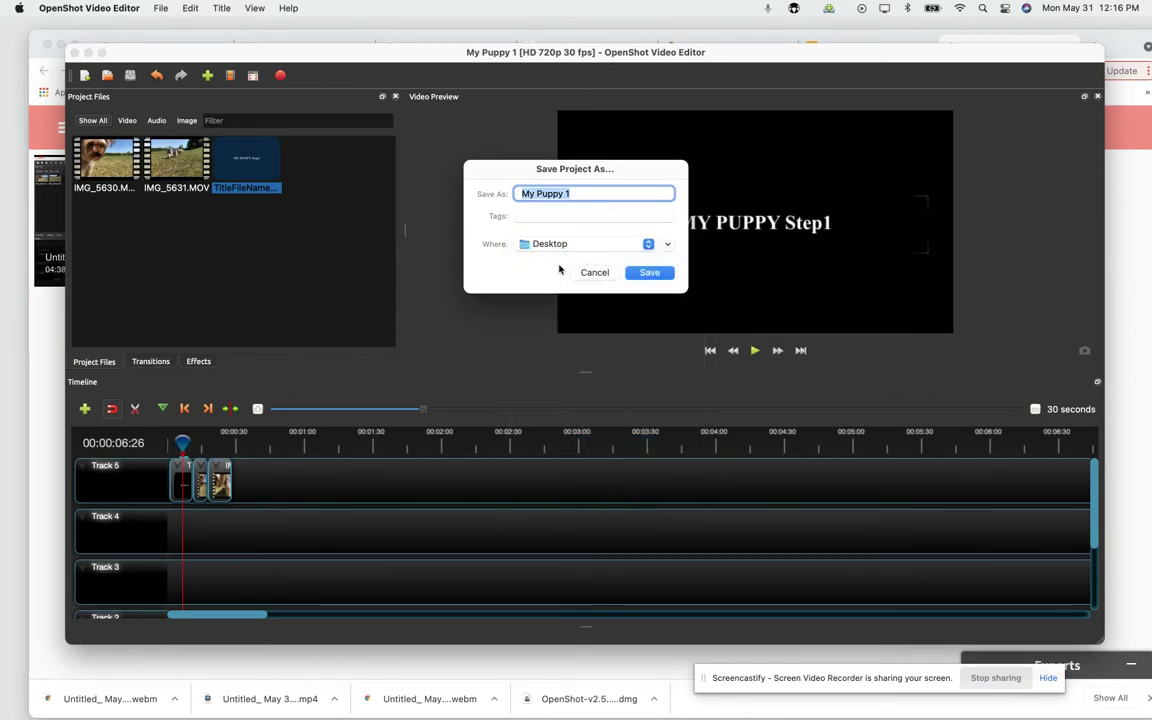
{"action": "left_click", "coordinate": [576, 193]}
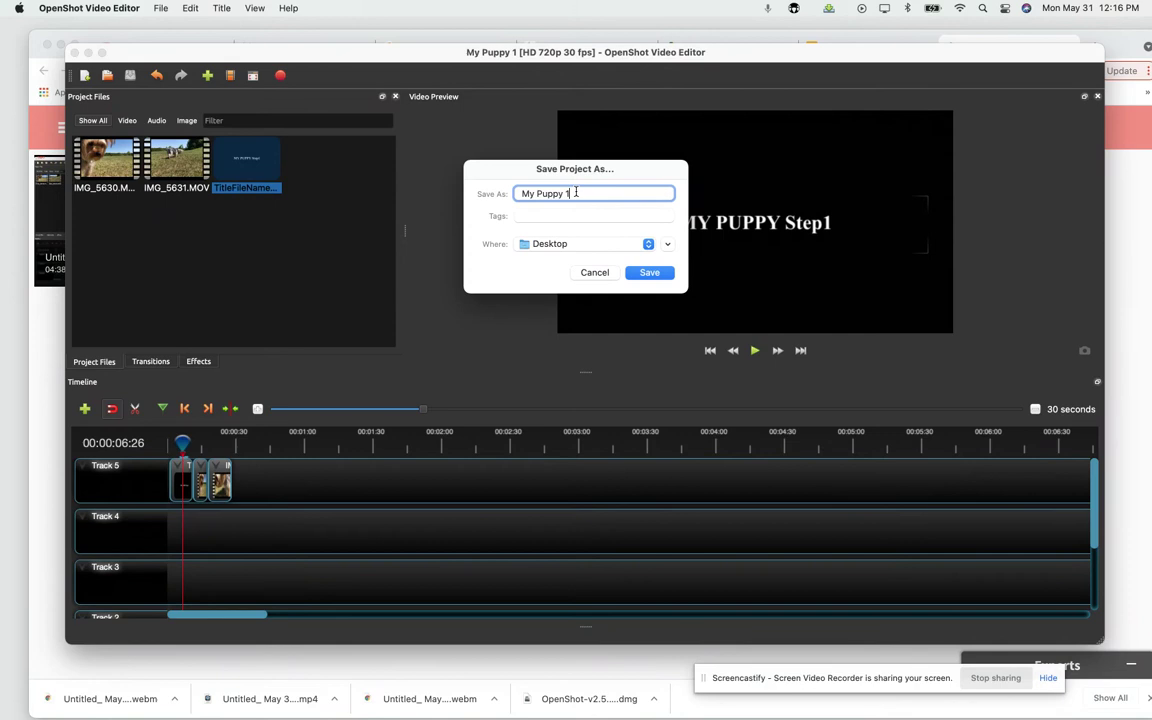
{"action": "type", "text": "2"}
{"action": "left_click", "coordinate": [649, 273]}
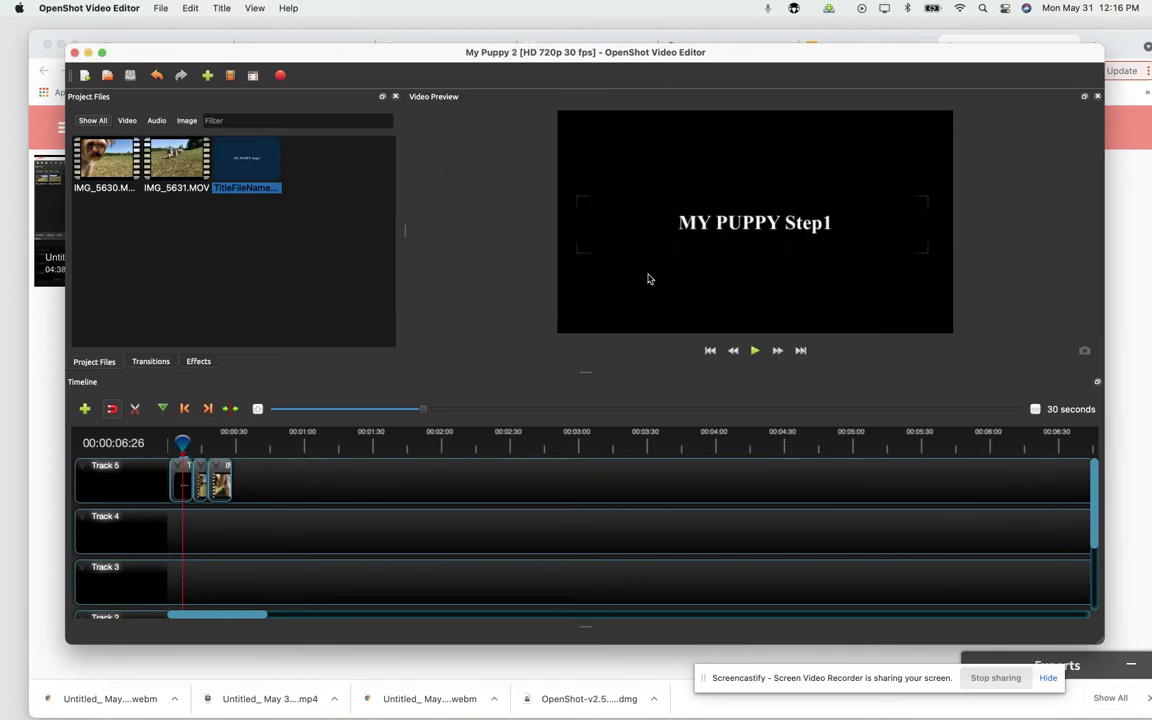
- Export the project as a video with the MP4 (h.264) target and close the export window once rendering ends
{"action": "left_click", "coordinate": [281, 77]}
{"action": "key", "text": "Right"}
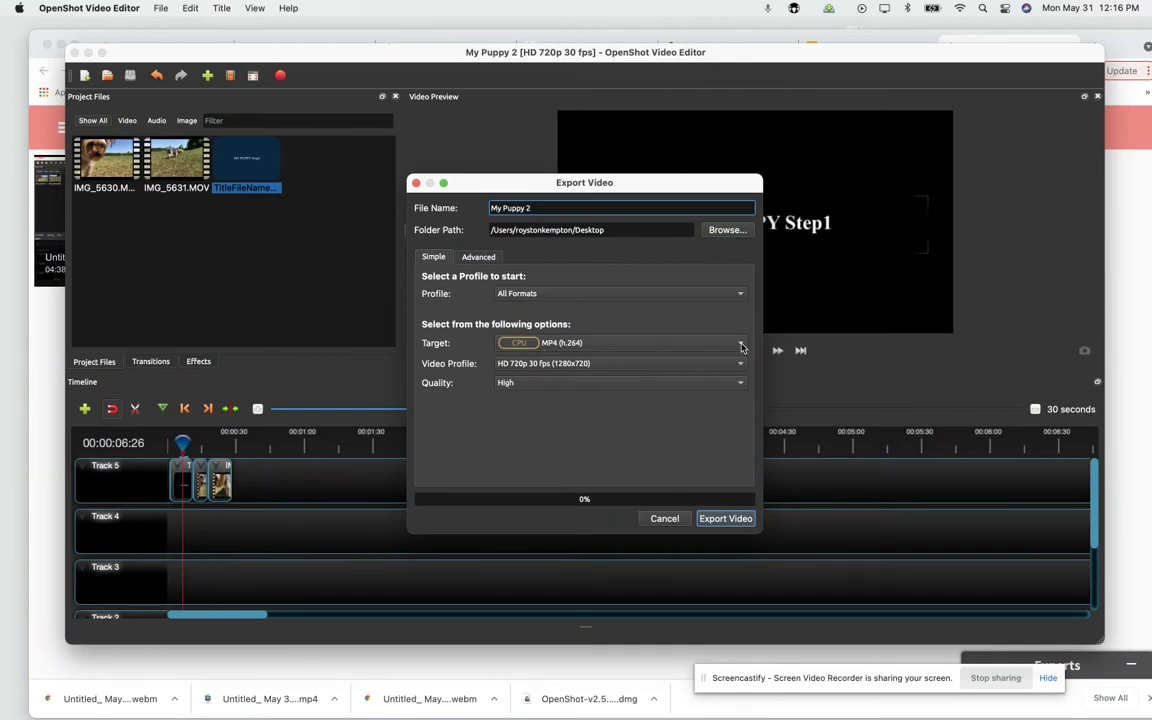
{"action": "left_click", "coordinate": [662, 343]}
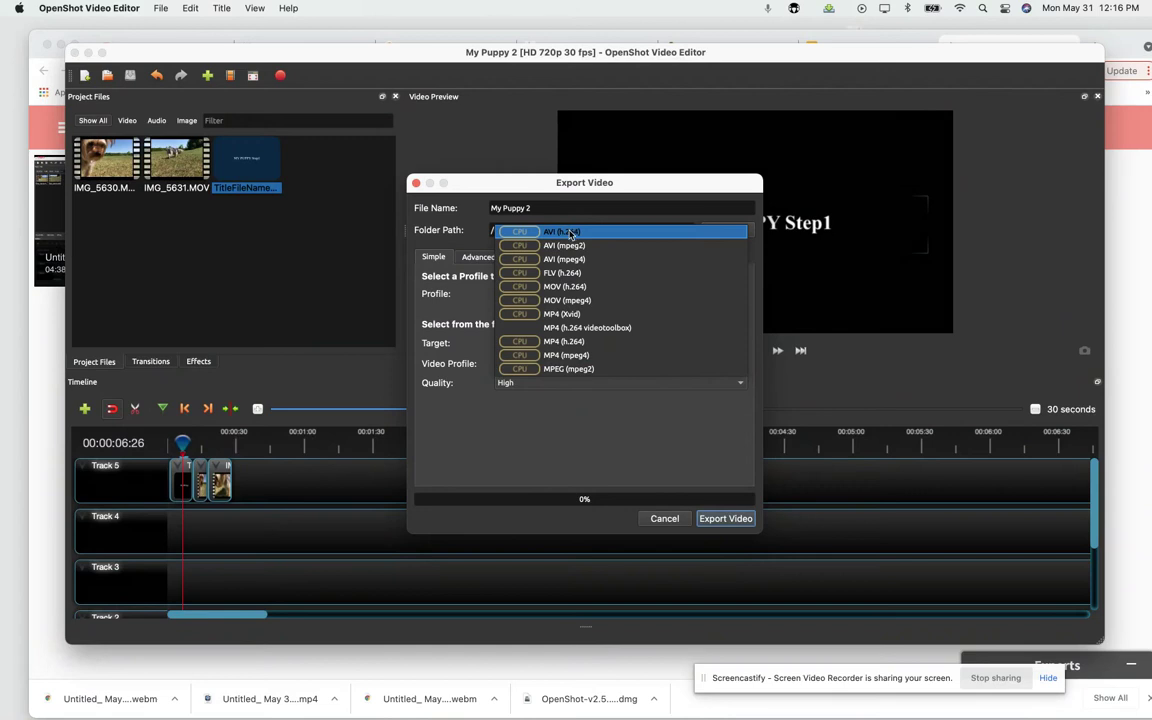
{"action": "left_click", "coordinate": [568, 343]}
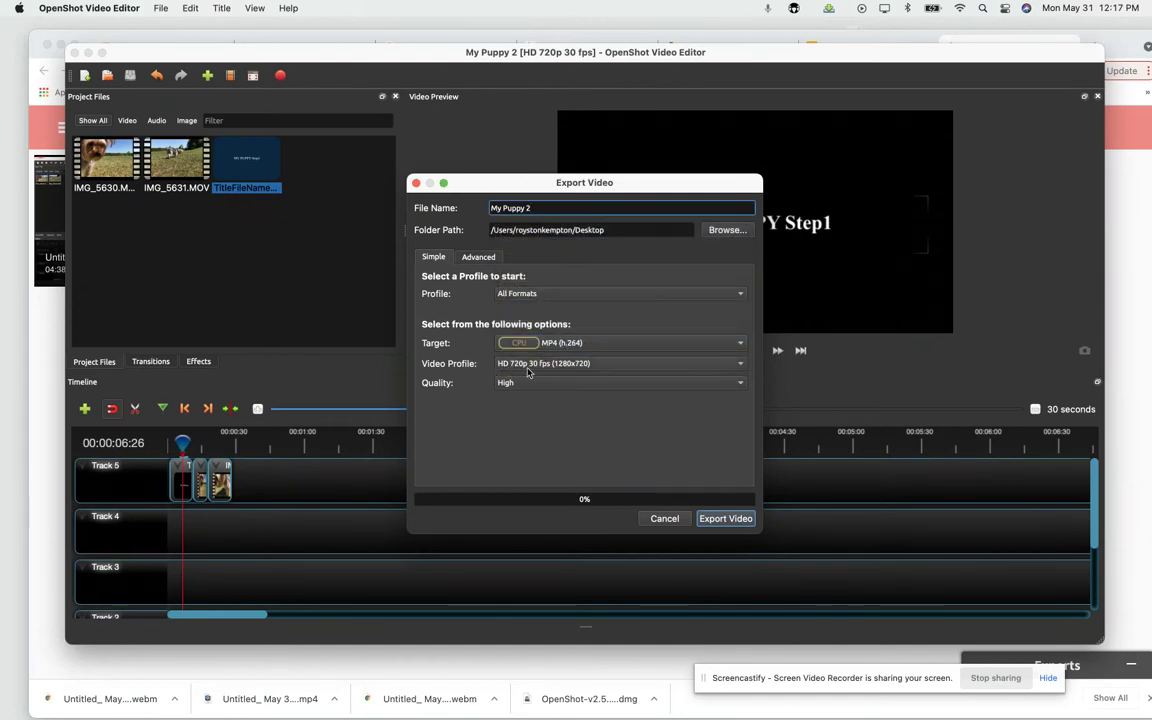
{"action": "left_click", "coordinate": [726, 518]}
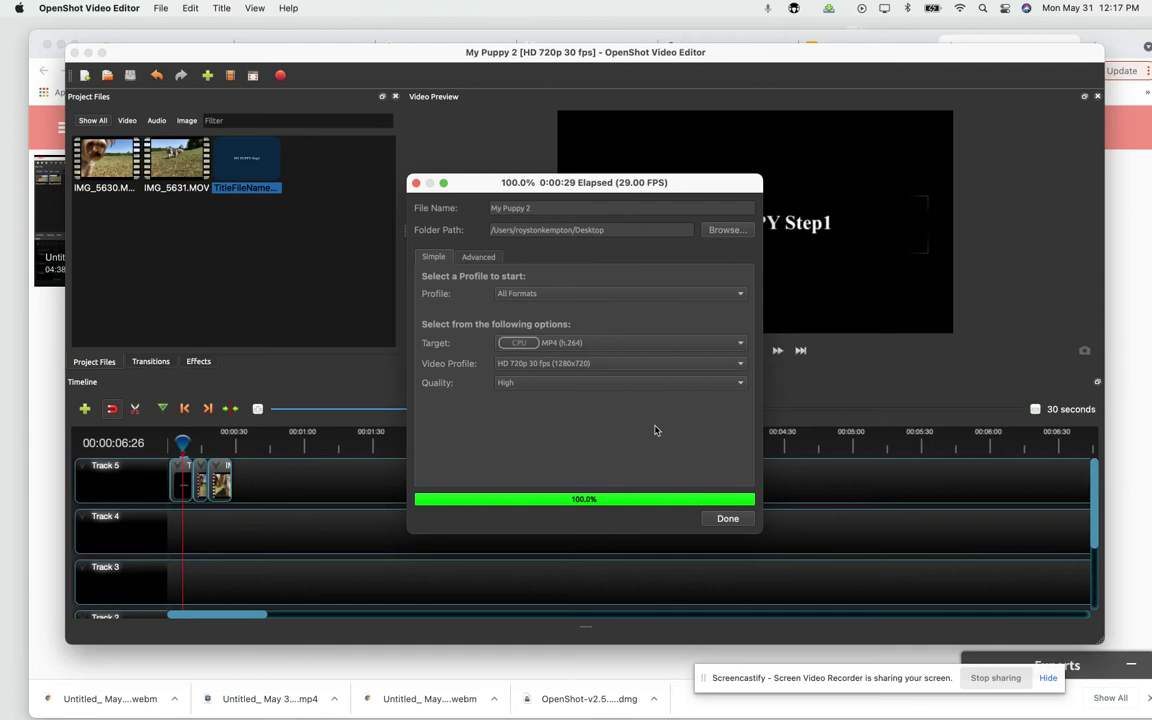
{"action": "left_click", "coordinate": [727, 519]}
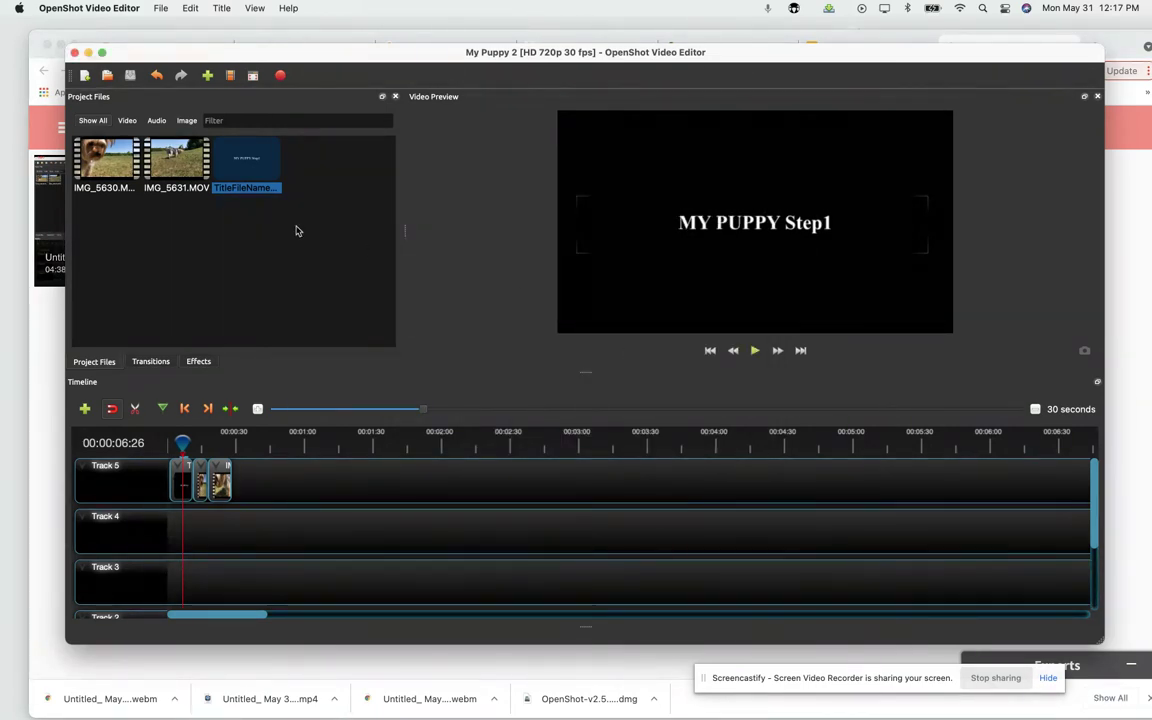
- Minimize the open windows to reveal the desktop and move My Puppy 2.mp4 down to a clear spot
{"action": "left_click", "coordinate": [88, 52]}
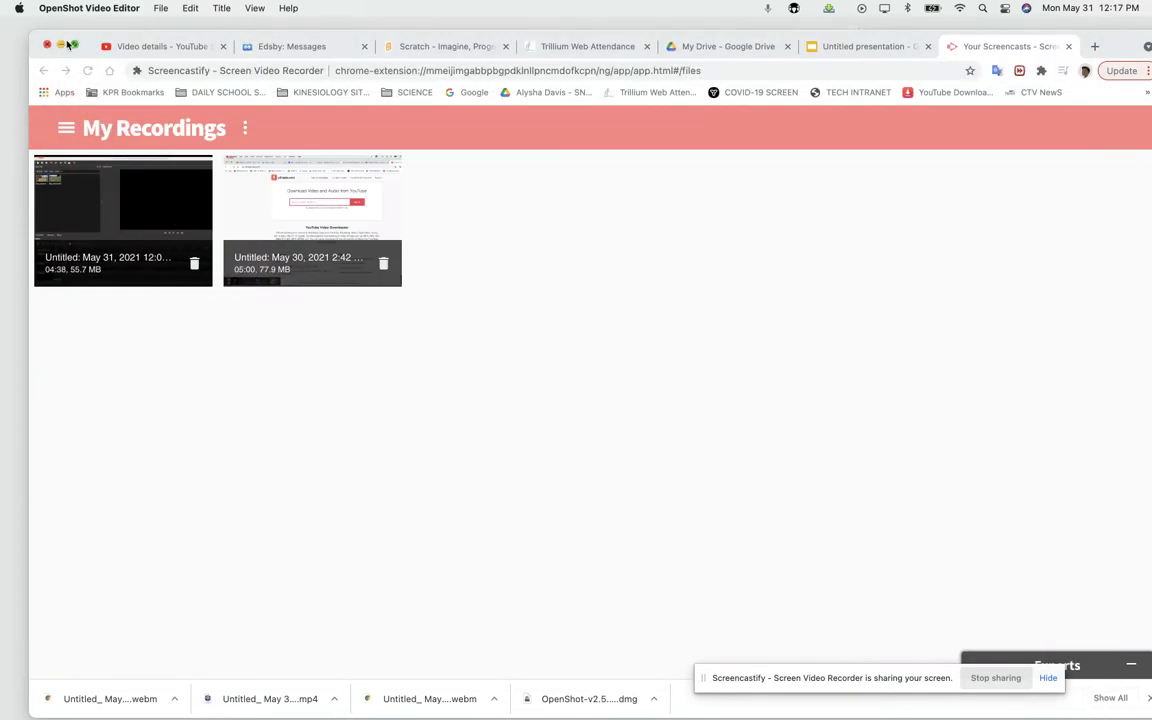
{"action": "left_click", "coordinate": [60, 45]}
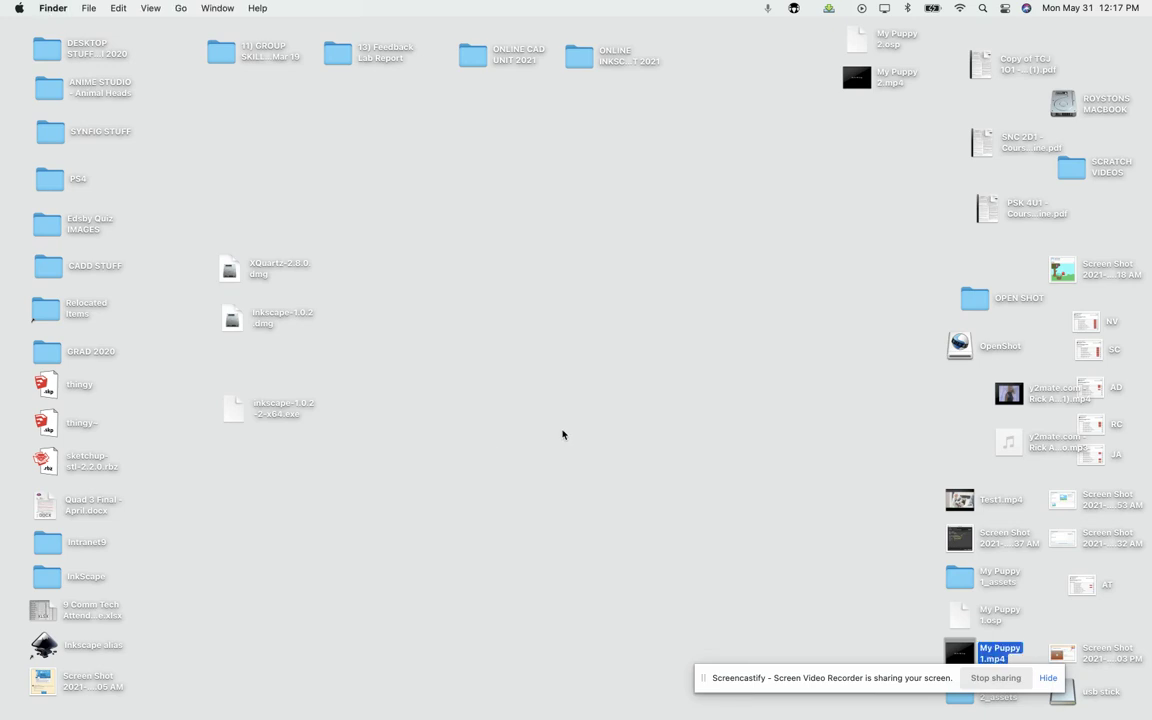
{"action": "left_click_drag", "start_coordinate": [857, 78], "coordinate": [857, 215]}
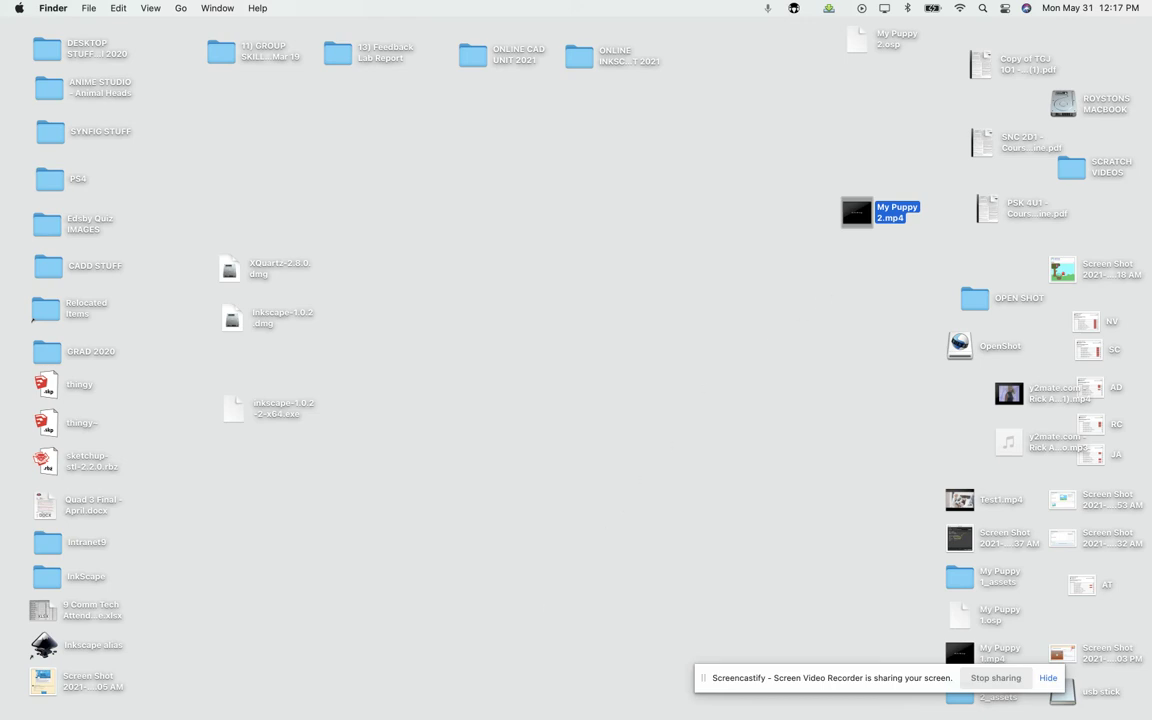
- Switch to Google Chrome and bring up My Drive in Google Drive
{"action": "mouse_move", "coordinate": [419, 708]}
{"action": "left_click", "coordinate": [152, 705]}
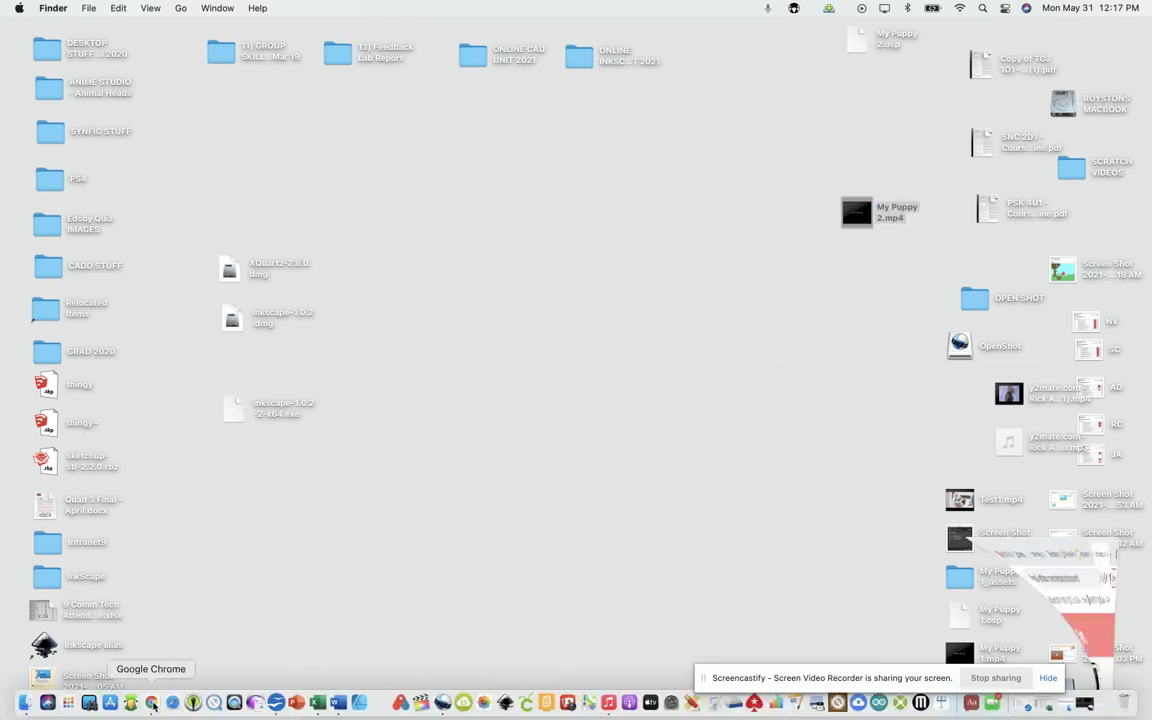
{"action": "left_click_drag", "start_coordinate": [1112, 50], "coordinate": [1085, 49]}
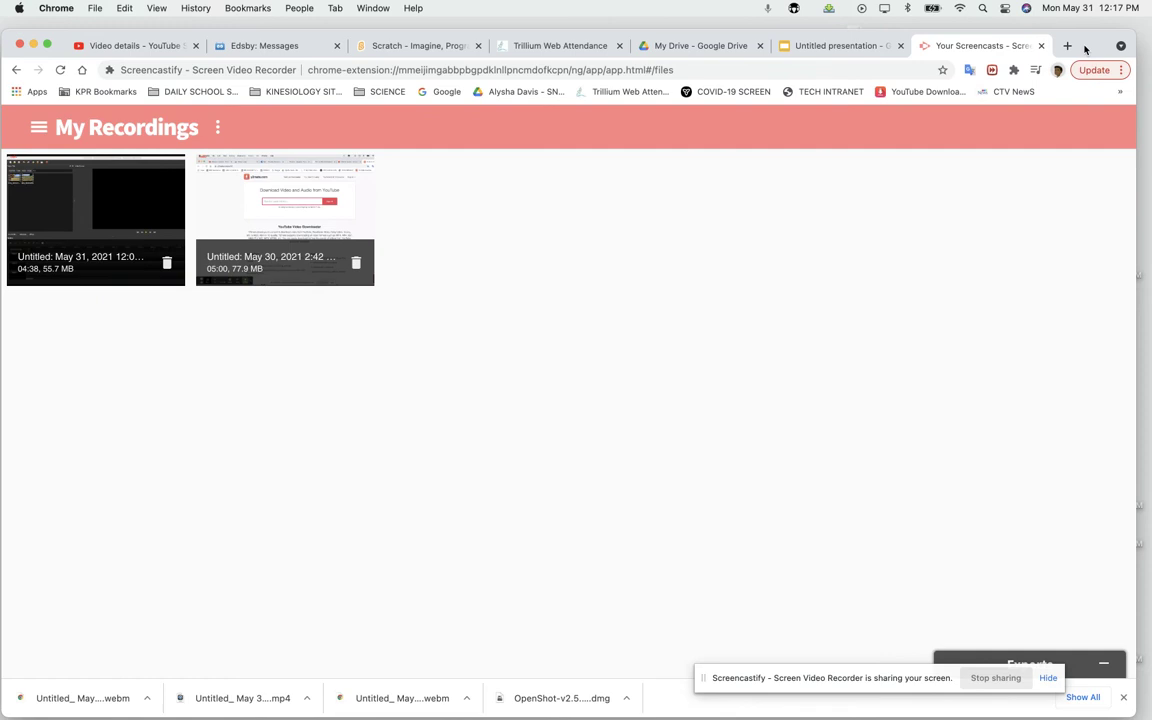
{"action": "left_click", "coordinate": [694, 44]}
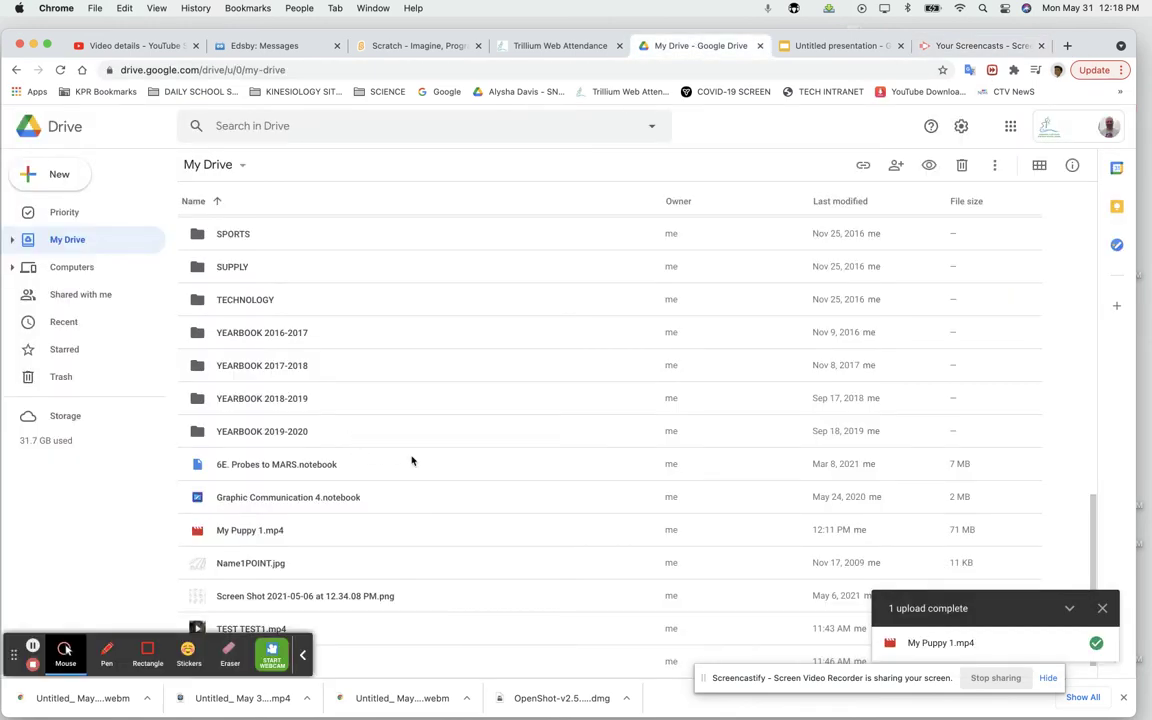
- Arrange the browser beside My Puppy 2.mp4 on the desktop and upload that video to My Drive
{"action": "left_click_drag", "start_coordinate": [1085, 46], "coordinate": [767, 56]}
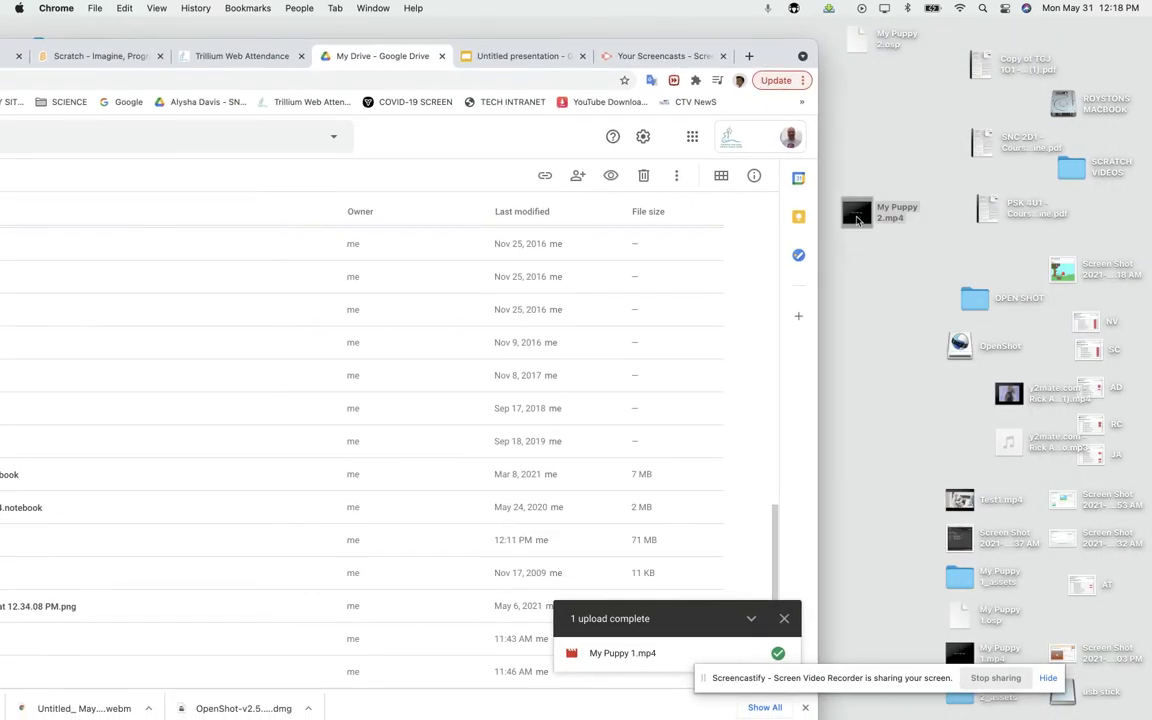
{"action": "left_click_drag", "start_coordinate": [863, 209], "coordinate": [992, 257]}
{"action": "left_click_drag", "start_coordinate": [783, 52], "coordinate": [931, 30]}
{"action": "left_click_drag", "start_coordinate": [985, 259], "coordinate": [386, 598]}
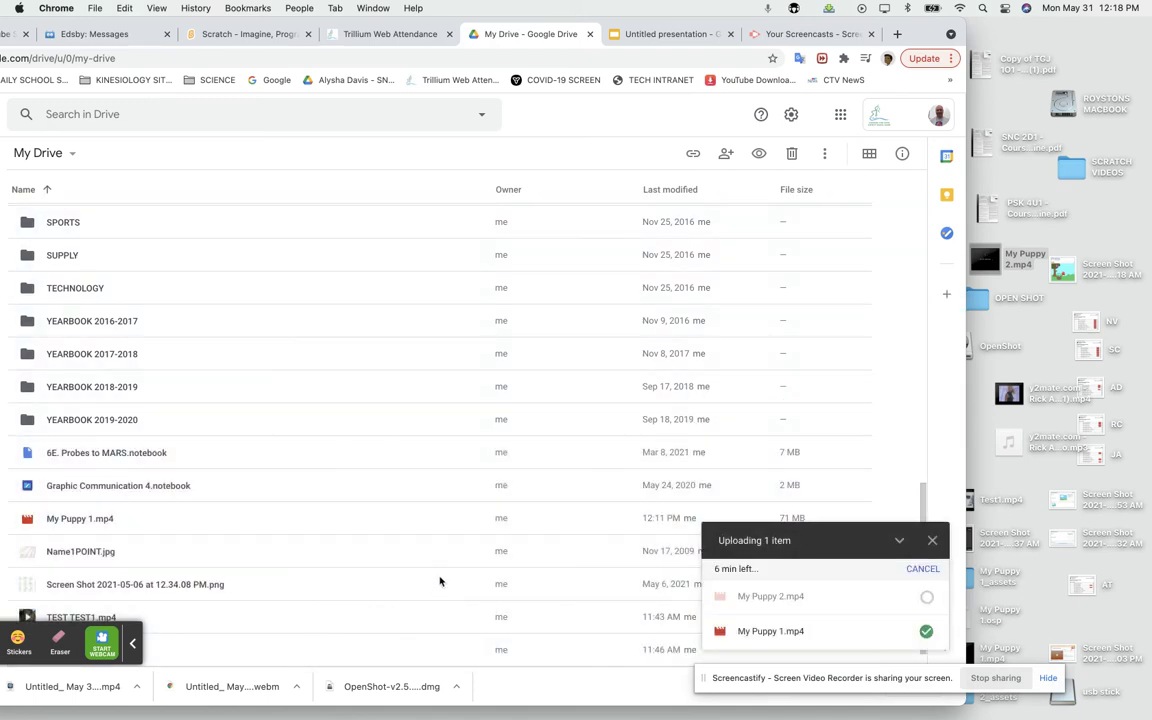
{"action": "mouse_move", "coordinate": [744, 606]}
- Open the Untitled presentation from My Drive and reposition the browser so the whole slide editor is visible
{"action": "left_click_drag", "start_coordinate": [915, 34], "coordinate": [997, 40]}
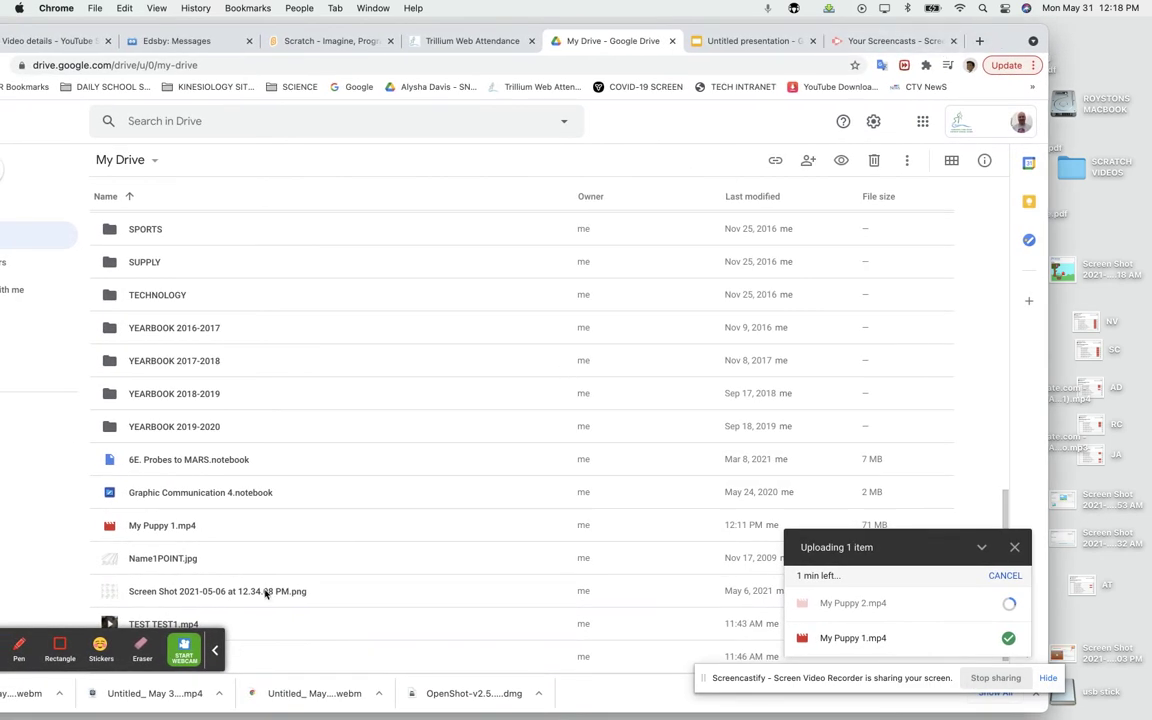
{"action": "scroll", "coordinate": [302, 585], "scroll_direction": "down", "scroll_amount": 1}
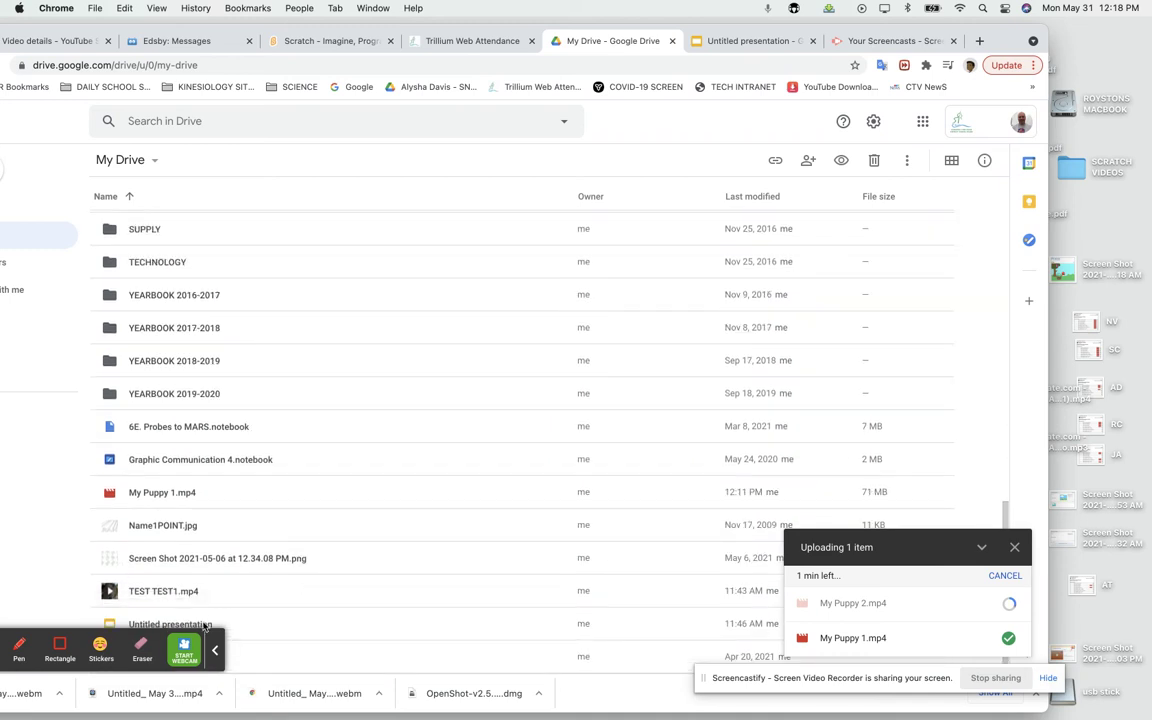
{"action": "double_click", "coordinate": [246, 628]}
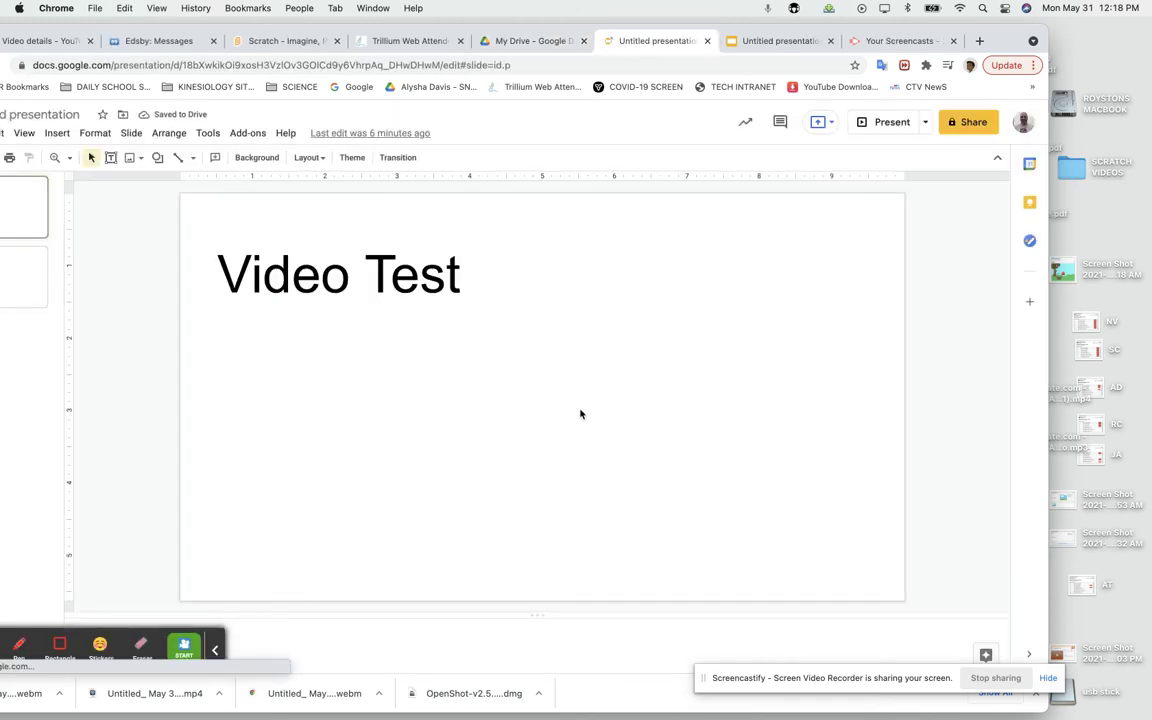
{"action": "left_click_drag", "start_coordinate": [999, 41], "coordinate": [1083, 37]}
- Delete the embedded video from the VIDEO TASK #2 slide and return to the Video Test slide
{"action": "left_click", "coordinate": [40, 287]}
{"action": "left_click", "coordinate": [528, 414]}
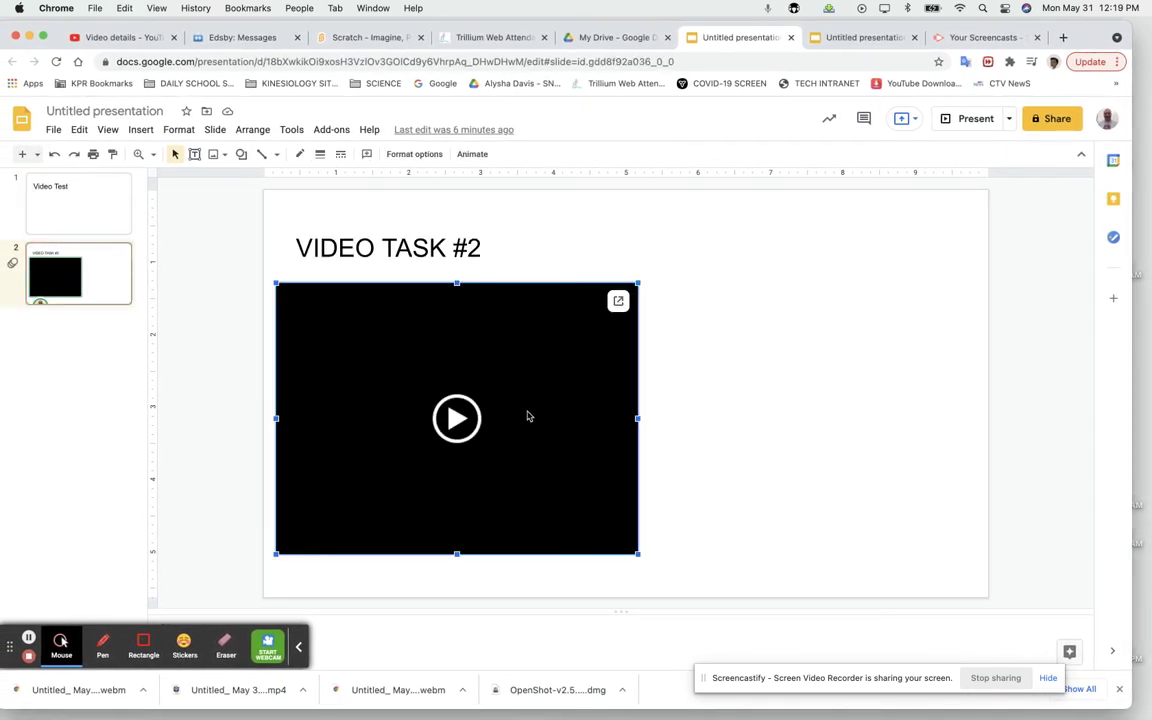
{"action": "key", "text": "BackSpace"}
{"action": "left_click", "coordinate": [78, 197]}
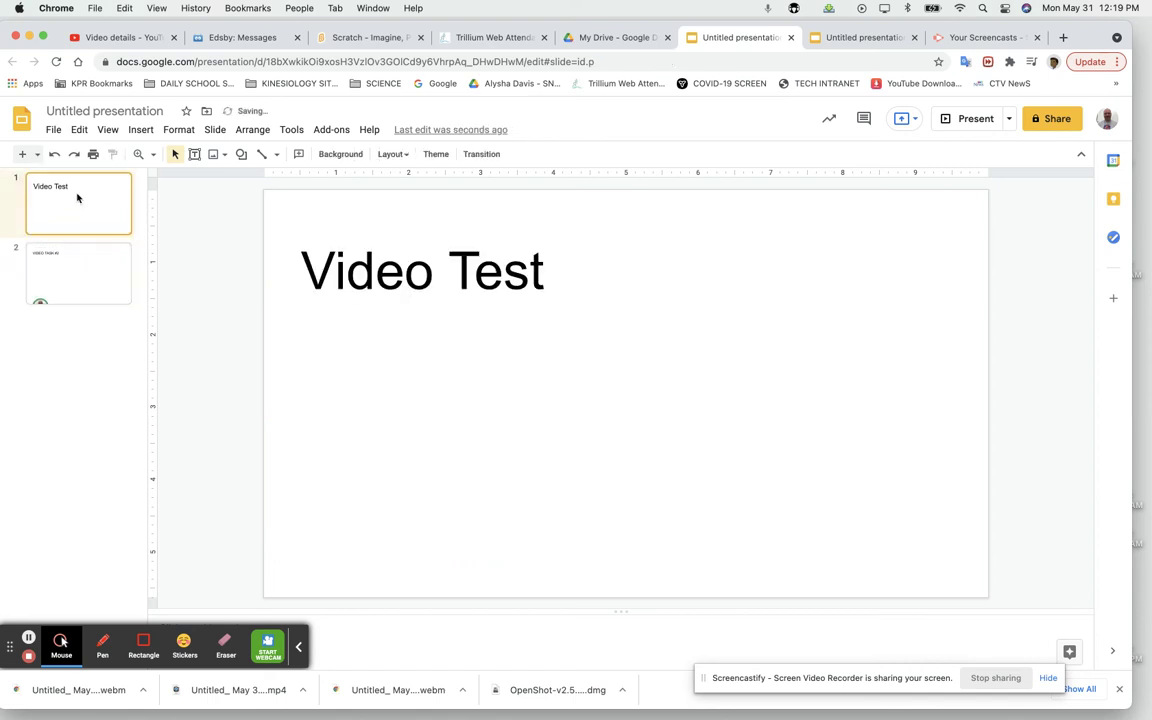